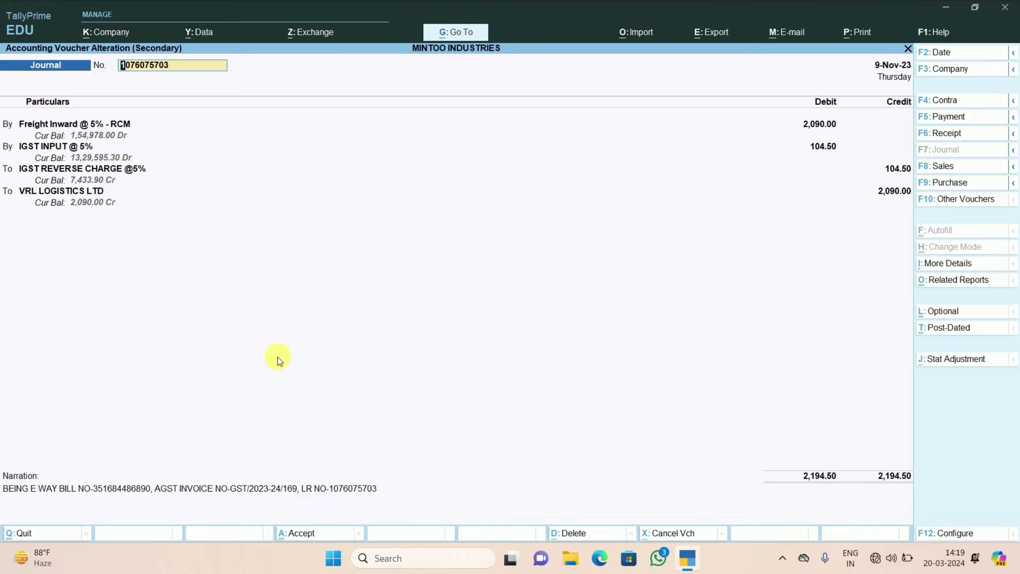
# - Set the journal voucher's date to 1-4-23 and go to the Freight Inward @ 5% - RCM ledger entry
pyautogui.press('XF86MonBrightnessUp')
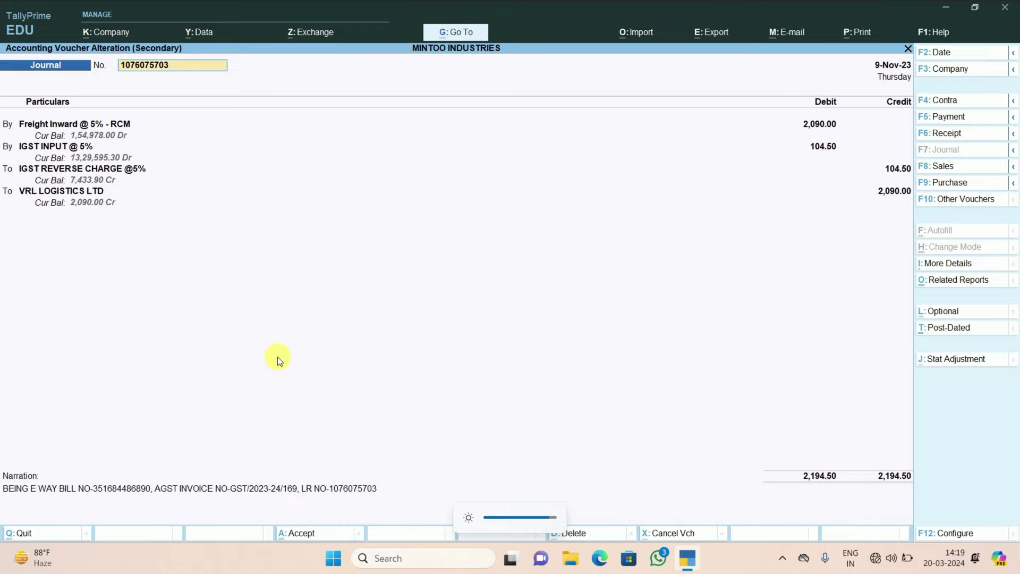
pyautogui.press('F2')
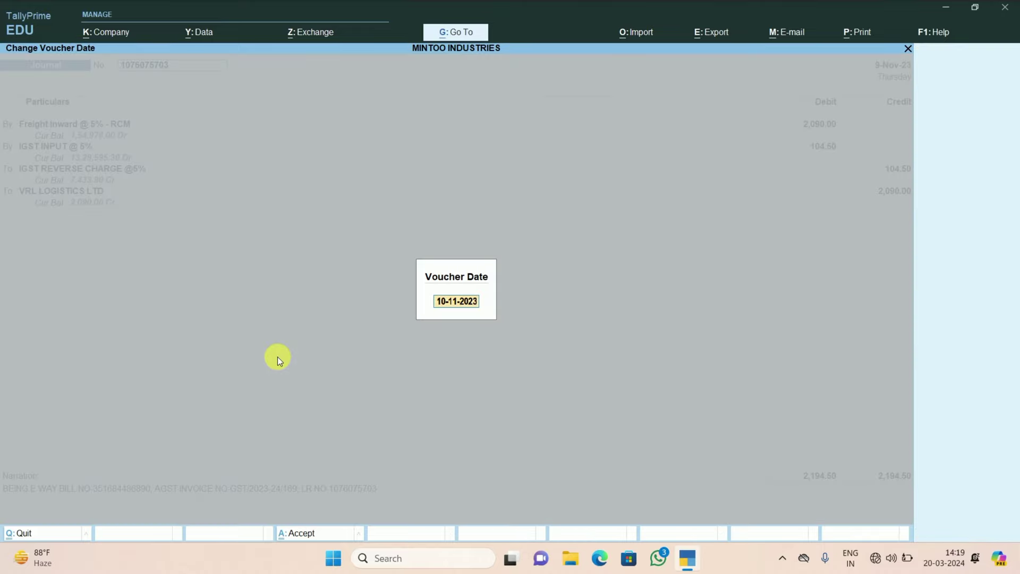
pyautogui.write('1-4-23')
pyautogui.press('Return')
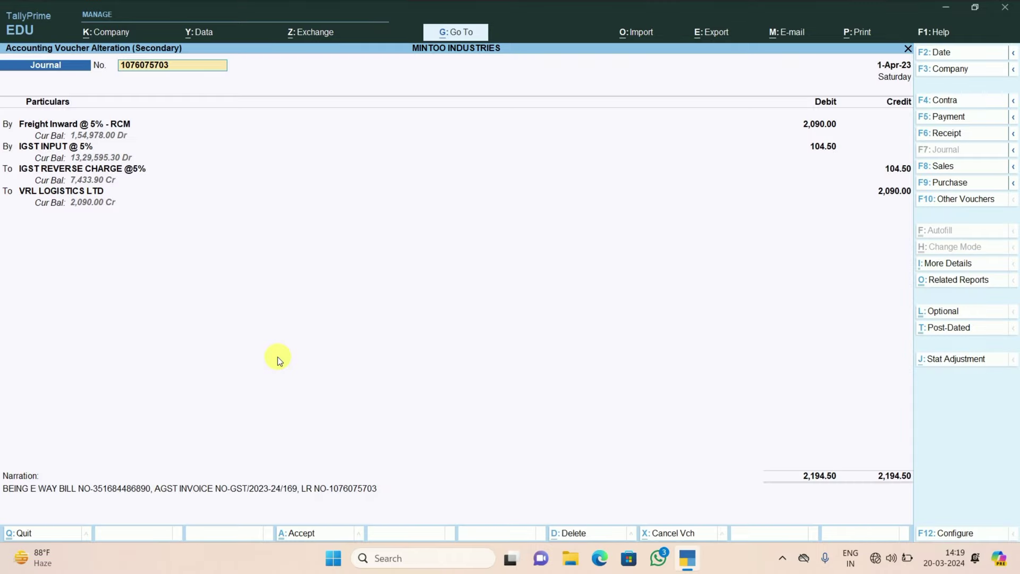
pyautogui.press('XF86MonBrightnessUp')
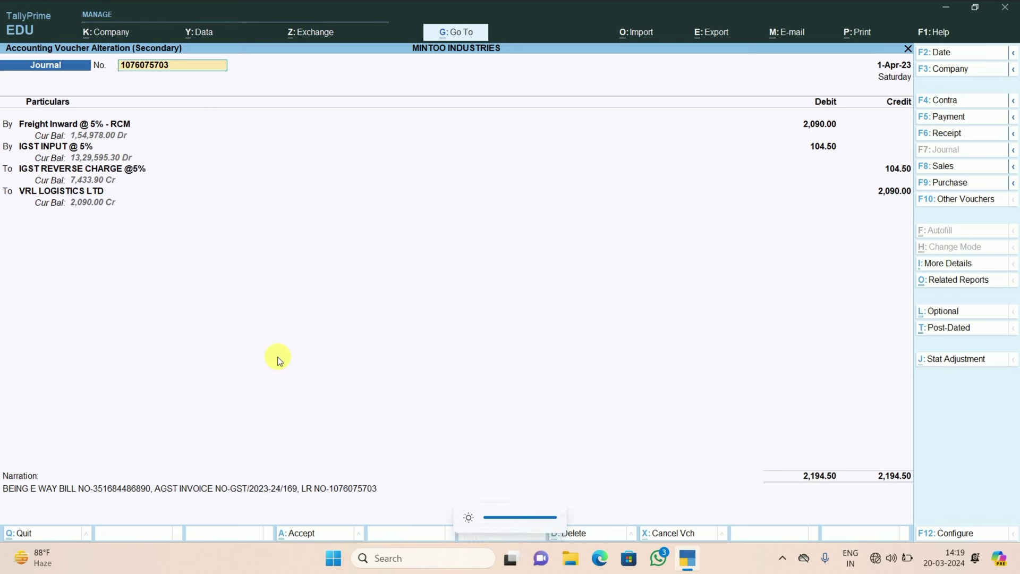
pyautogui.press('Return')
pyautogui.press('Return')
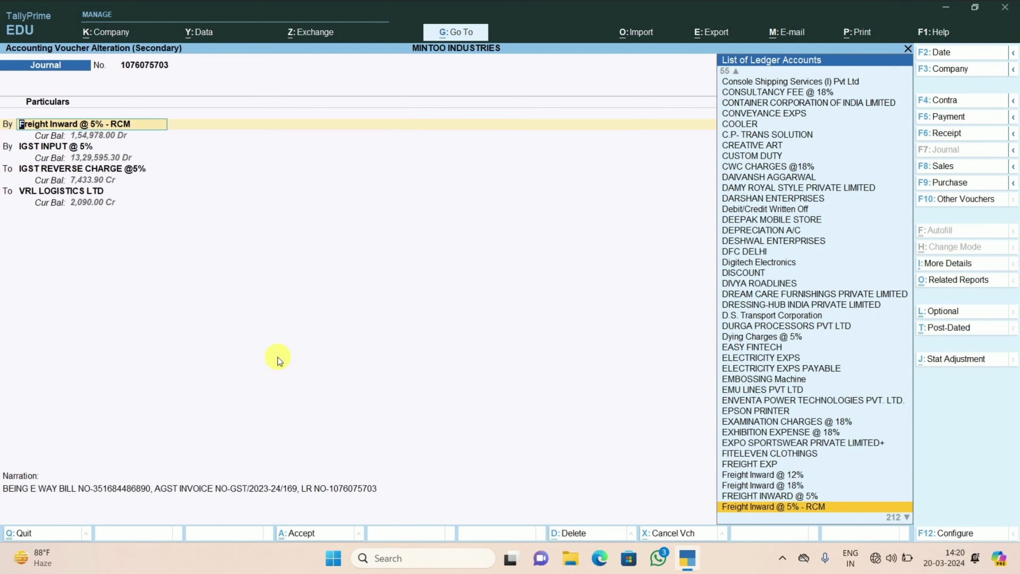
pyautogui.hotkey('alt', 'c')
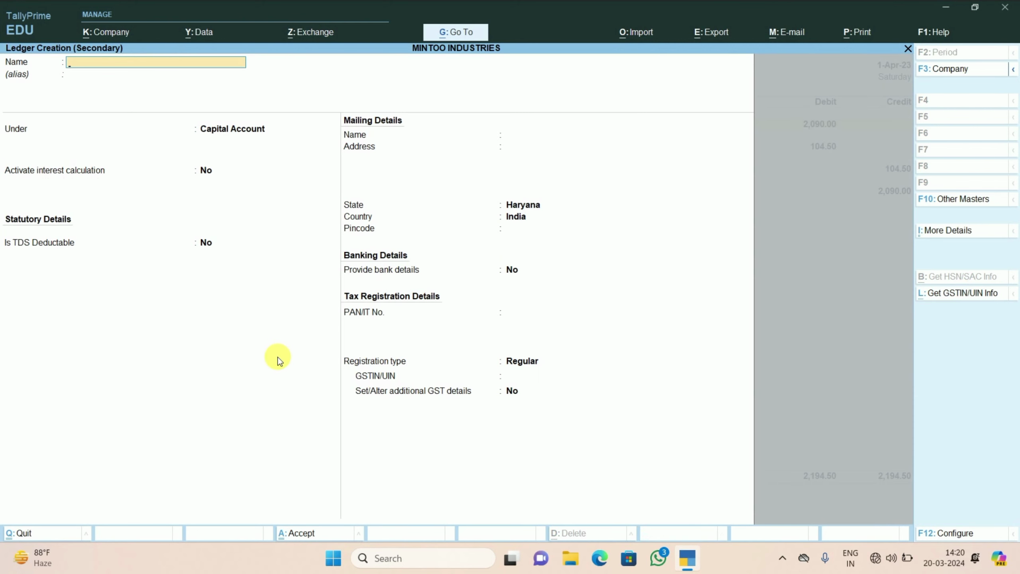
pyautogui.press('Escape')
pyautogui.press('y')
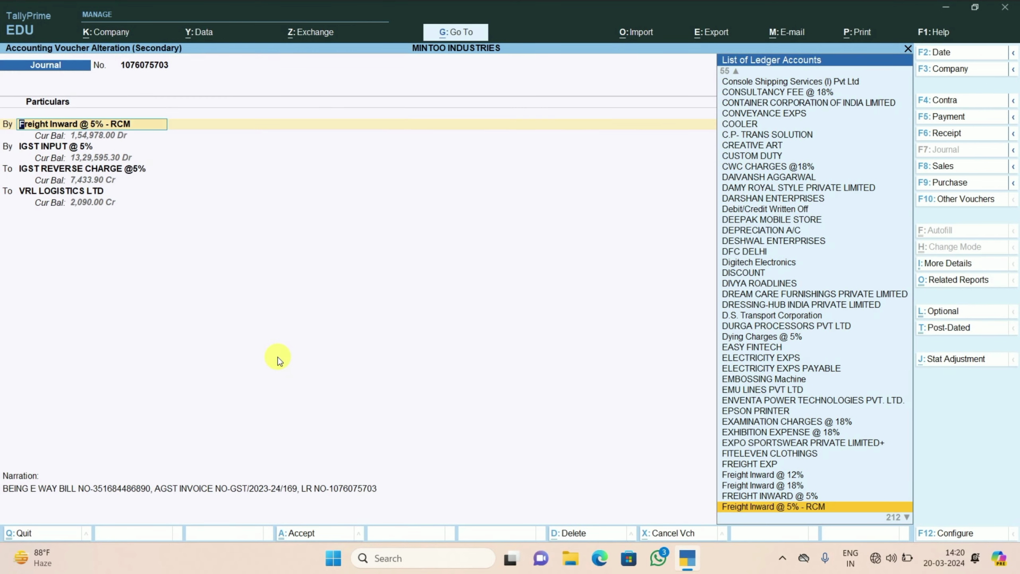
# - Open the Freight Inward @ 5% - RCM ledger for alteration and check which parent group its Freight Inward group falls under
pyautogui.hotkey('ctrl', 'Return')
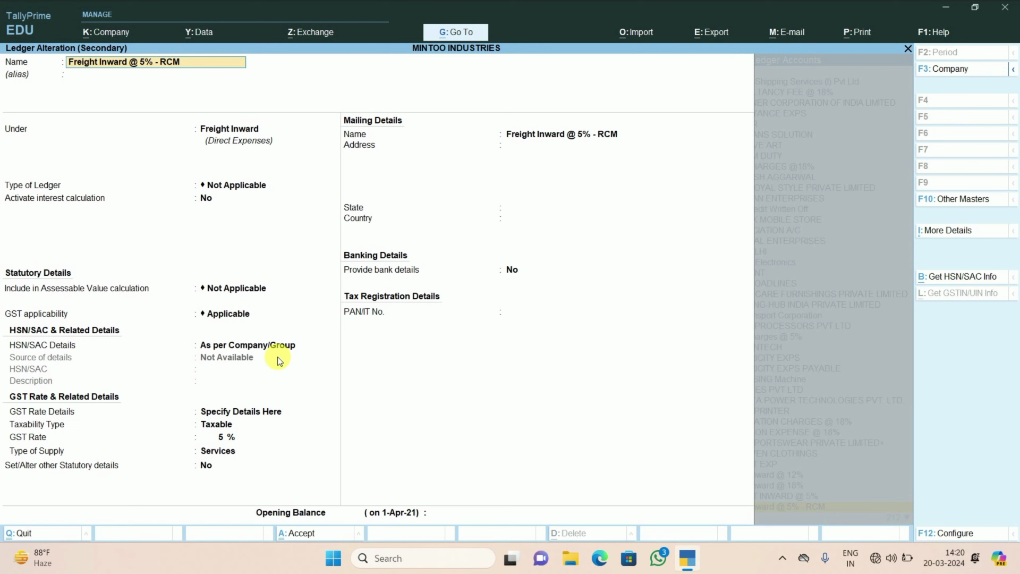
pyautogui.press('Return')
pyautogui.press('Return')
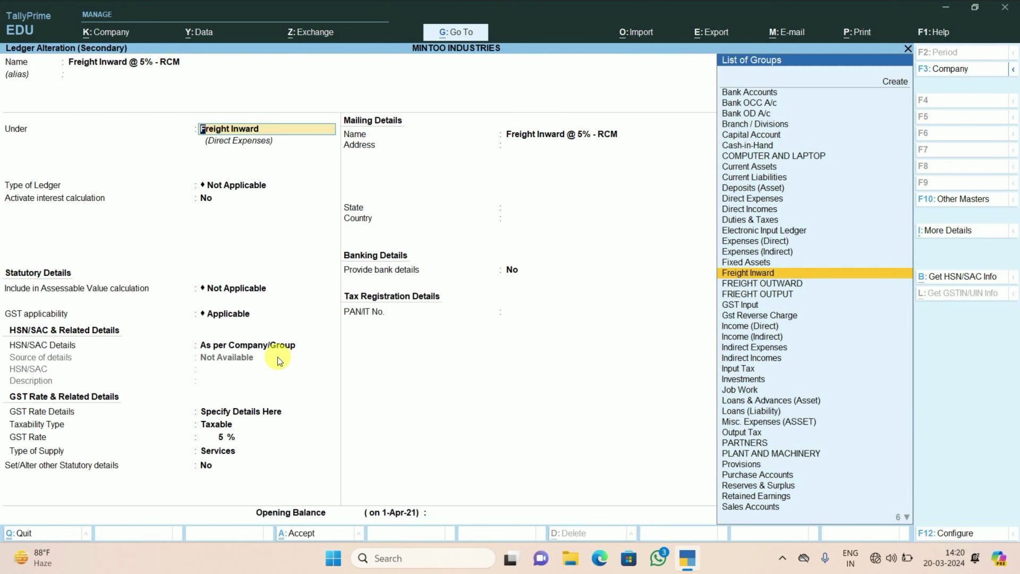
pyautogui.hotkey('ctrl', 'Return')
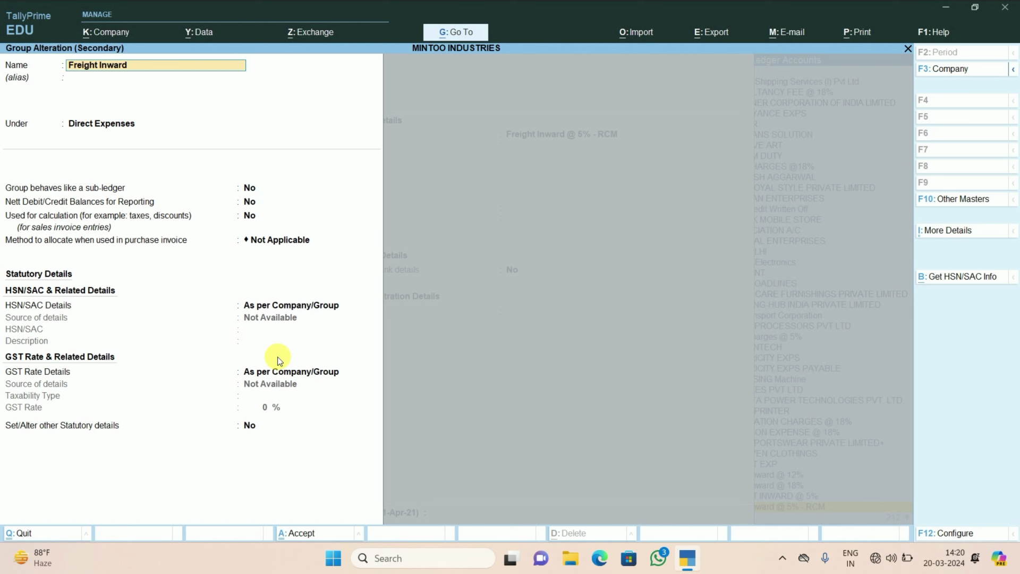
pyautogui.press('Return')
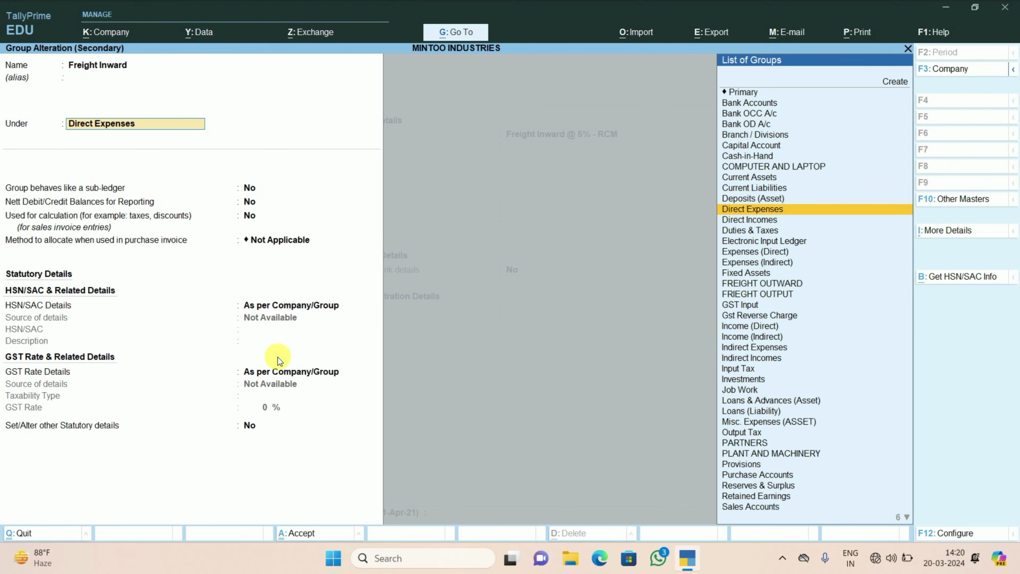
pyautogui.hotkey('ctrl', 'a')
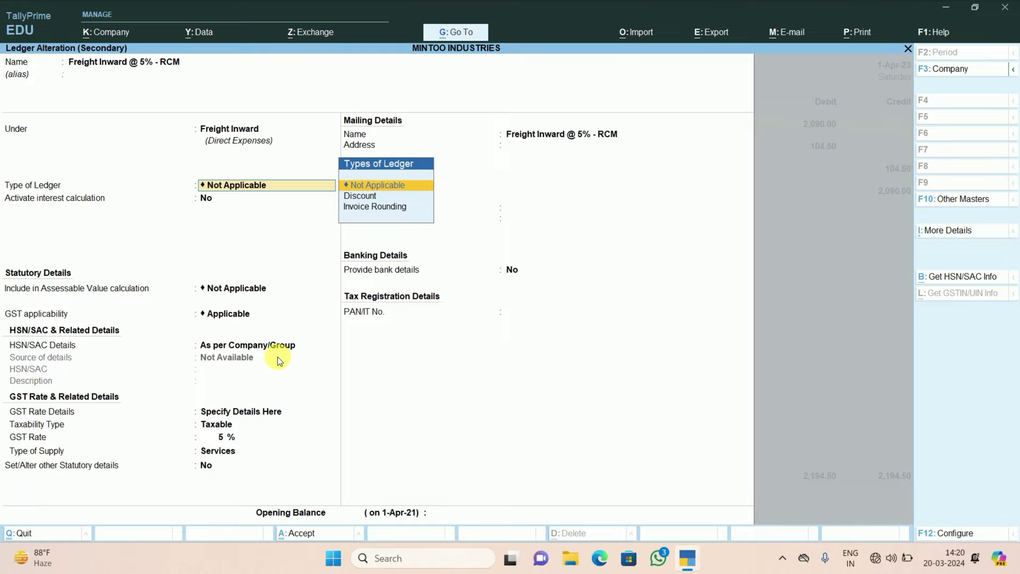
# - Go through the freight ledger's type, GST applicability, HSN/SAC details, taxability, GST rate and type of supply
pyautogui.press('Return')
pyautogui.press('Return')
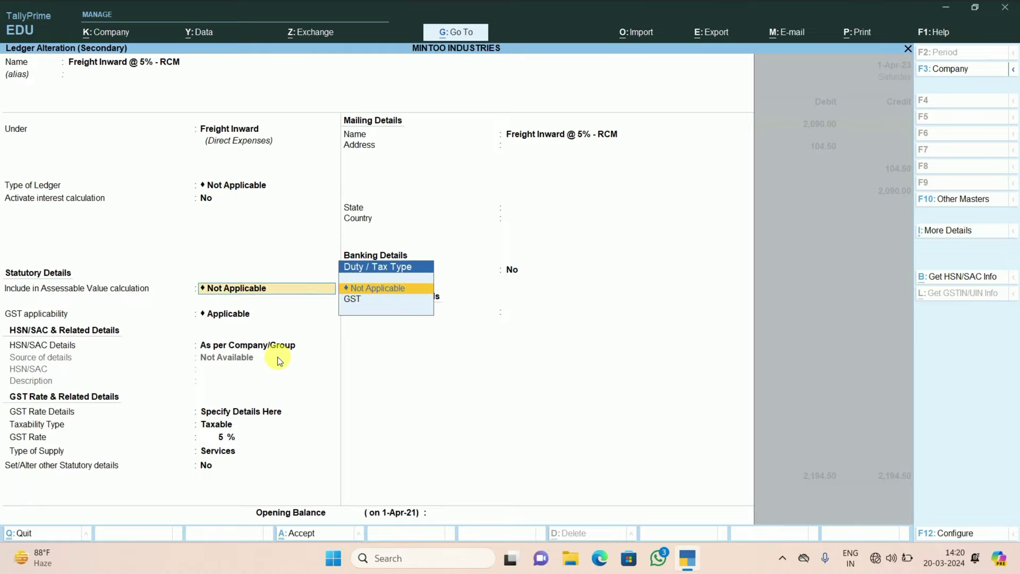
pyautogui.press('Return')
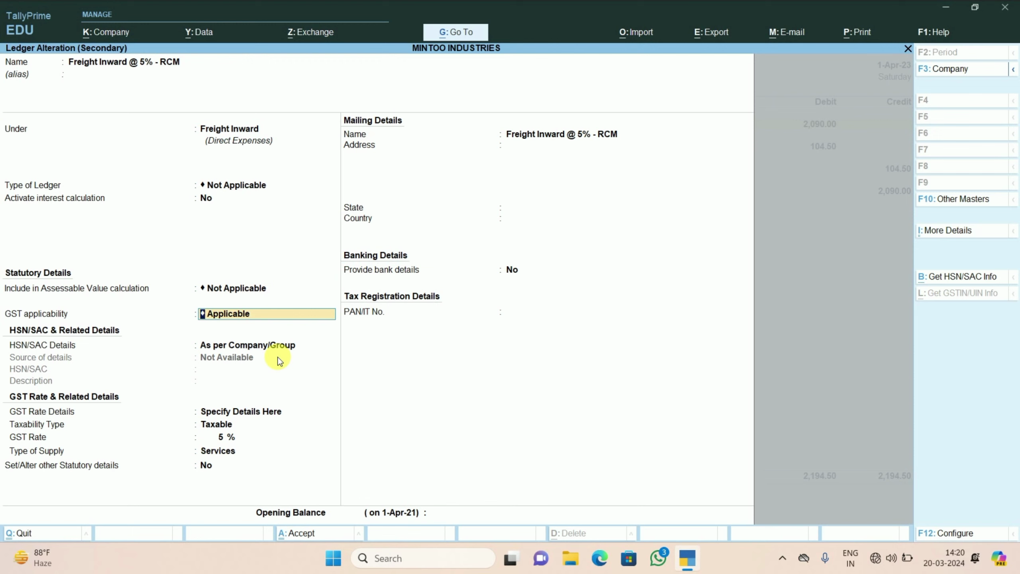
pyautogui.press('Return')
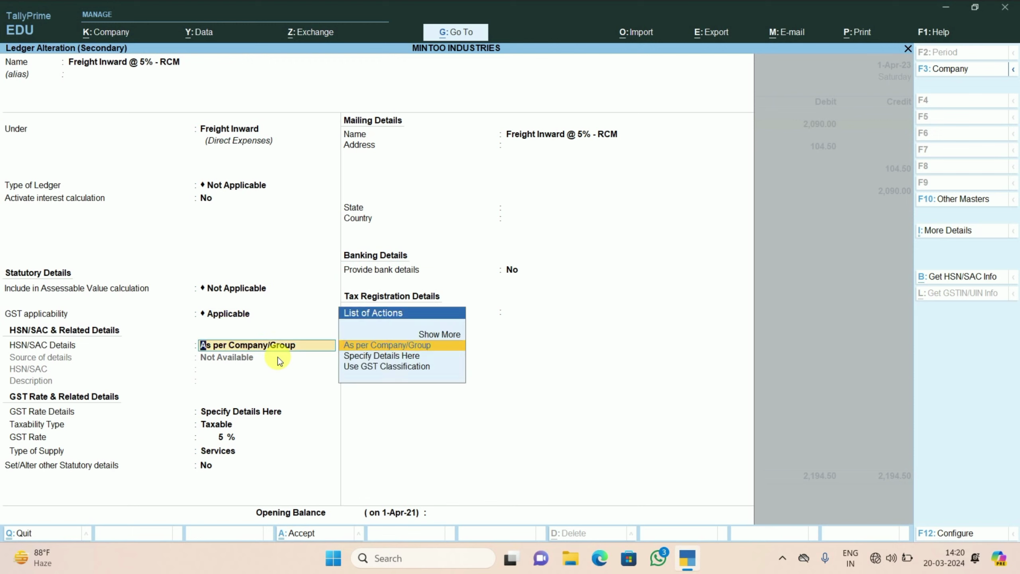
pyautogui.press('Return')
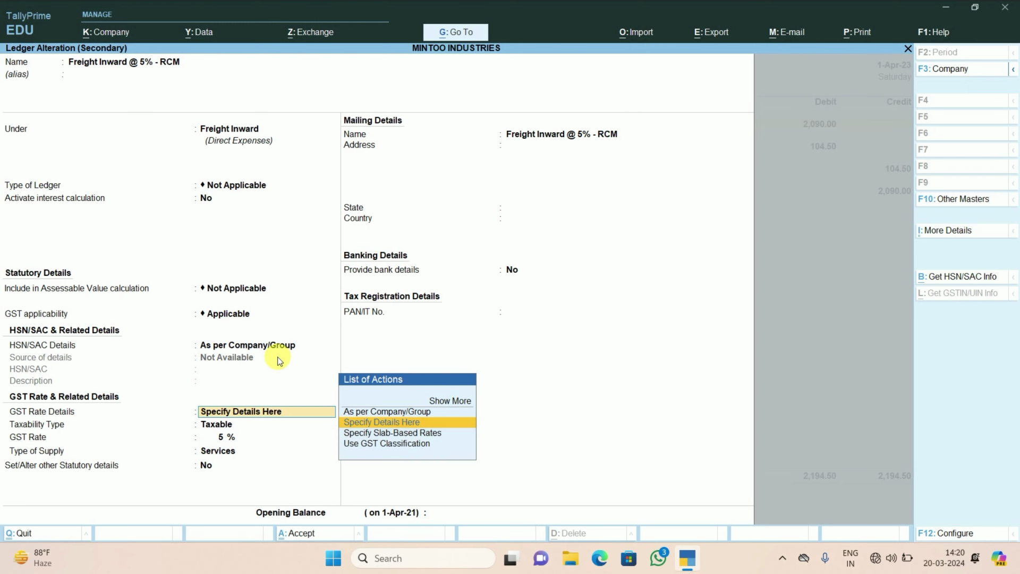
pyautogui.press('Return')
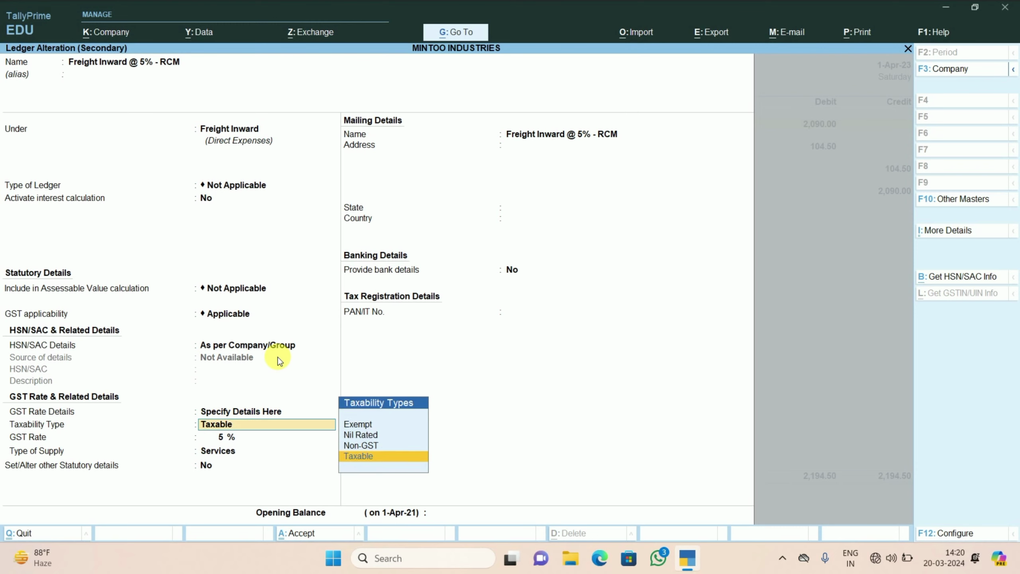
pyautogui.press('Return')
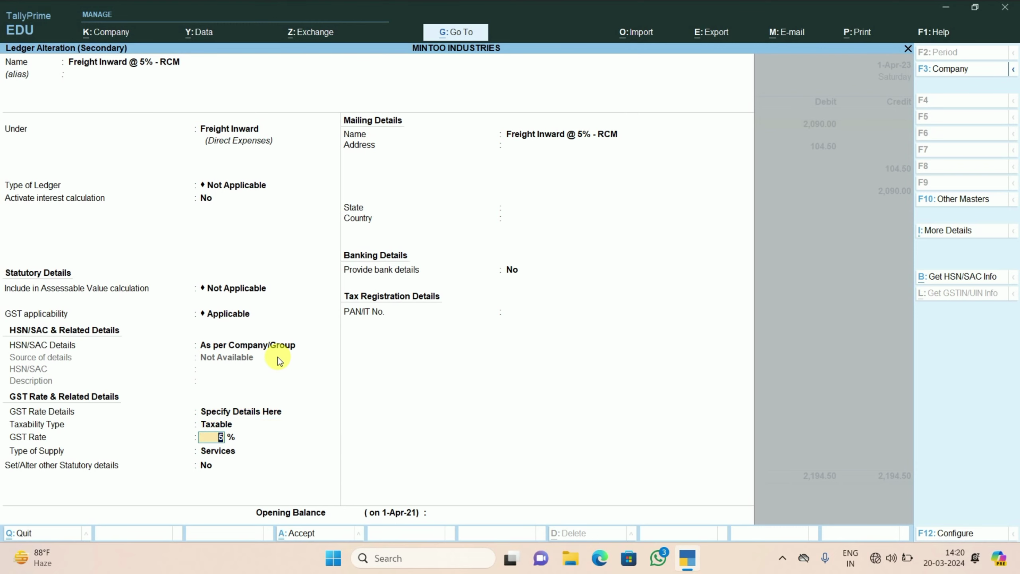
pyautogui.press('Return')
pyautogui.press('Return')
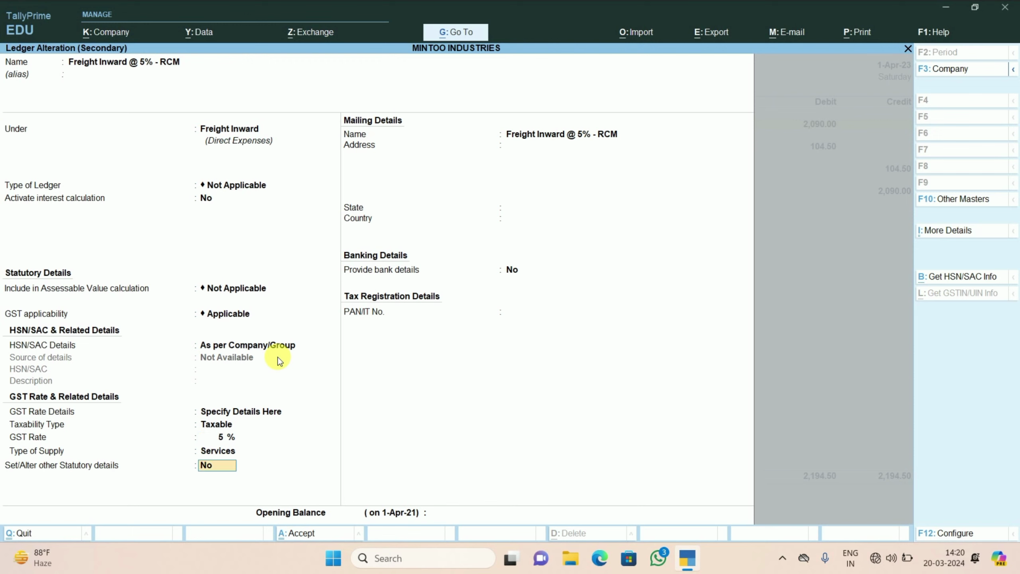
# - Leave the other statutory details at No and the opening balance blank, and save the freight ledger
pyautogui.press('s')
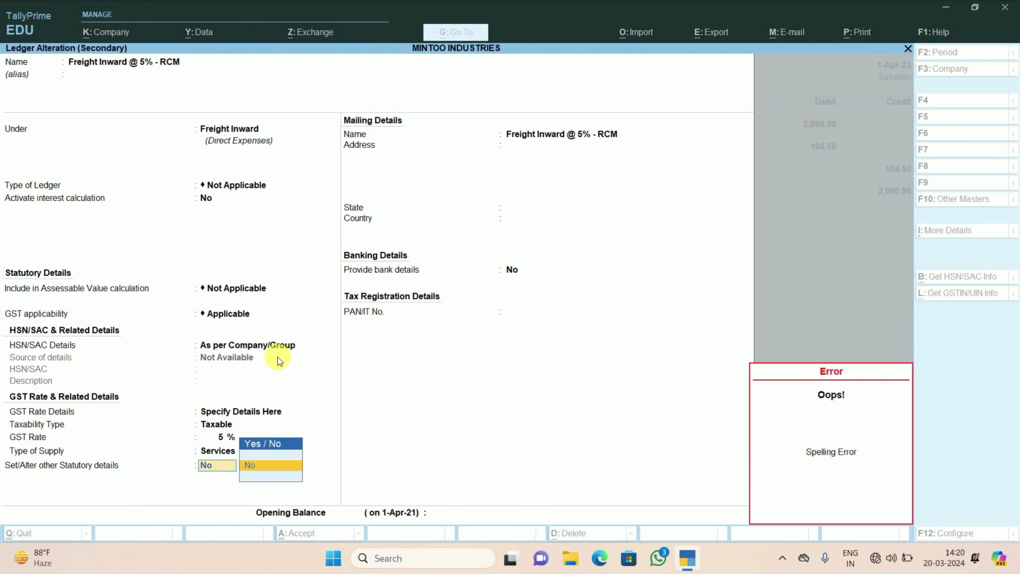
pyautogui.press('Return')
pyautogui.press('Return')
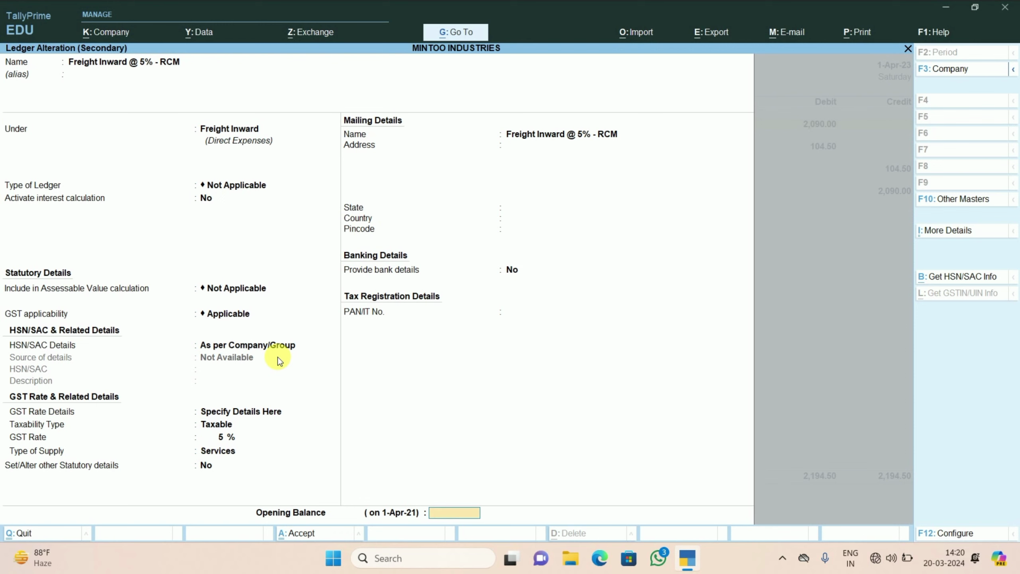
pyautogui.press('Return')
pyautogui.press('Return')
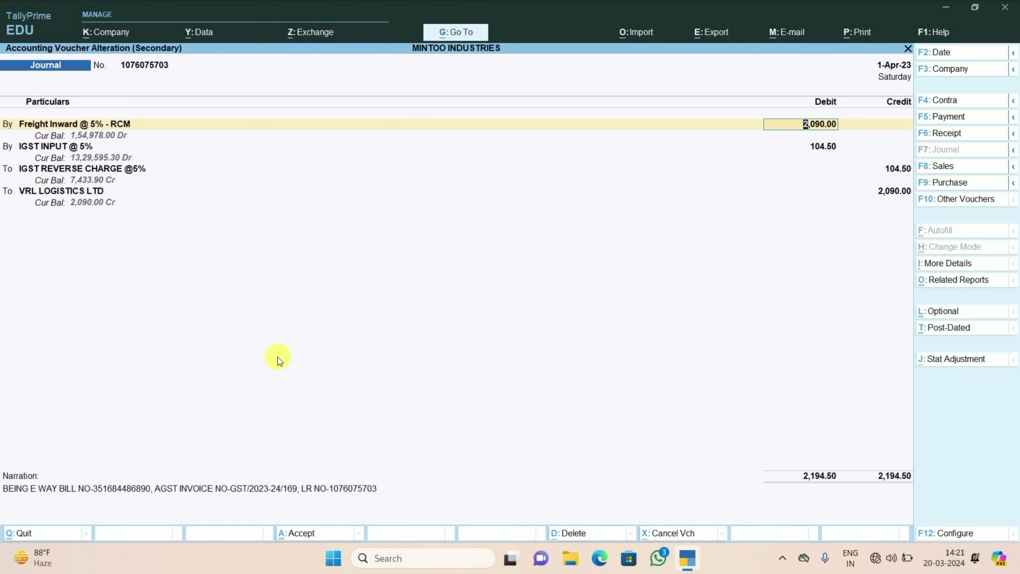
# - Review the IGST INPUT @ 5% ledger's group, tax type and percentage of calculation, and return to the voucher
pyautogui.press('Return')
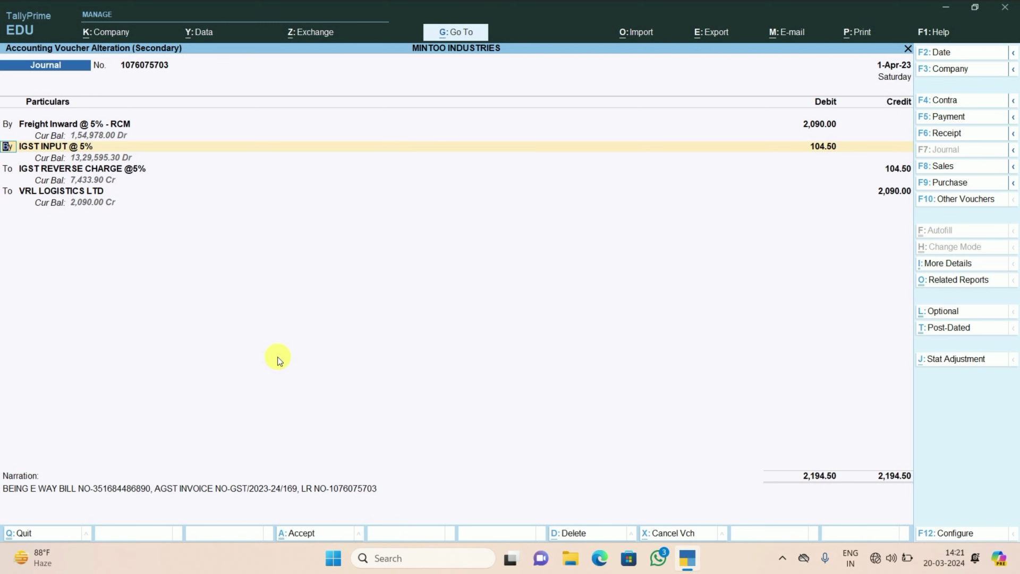
pyautogui.press('Return')
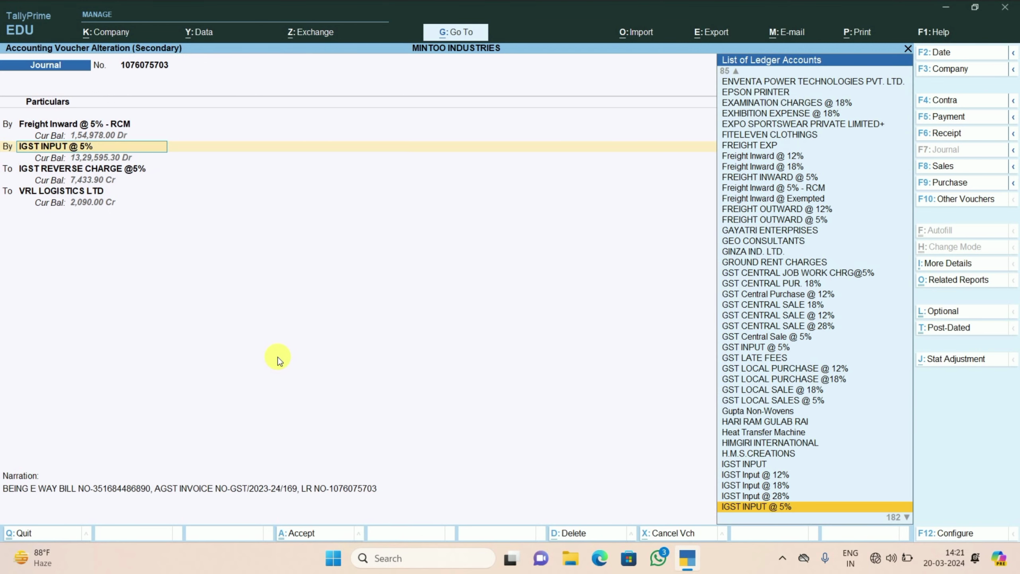
pyautogui.hotkey('ctrl', 'Return')
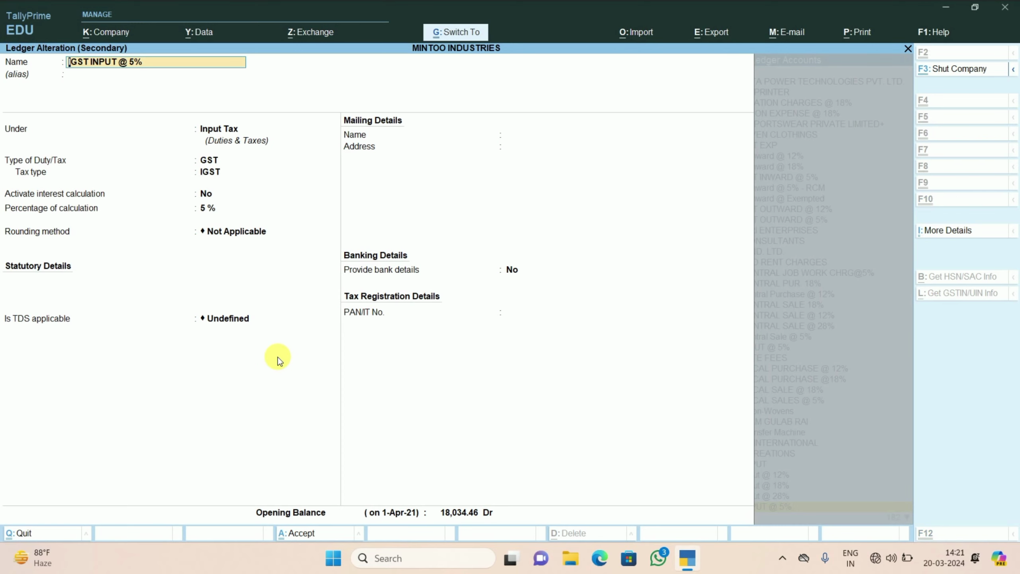
pyautogui.press('Escape')
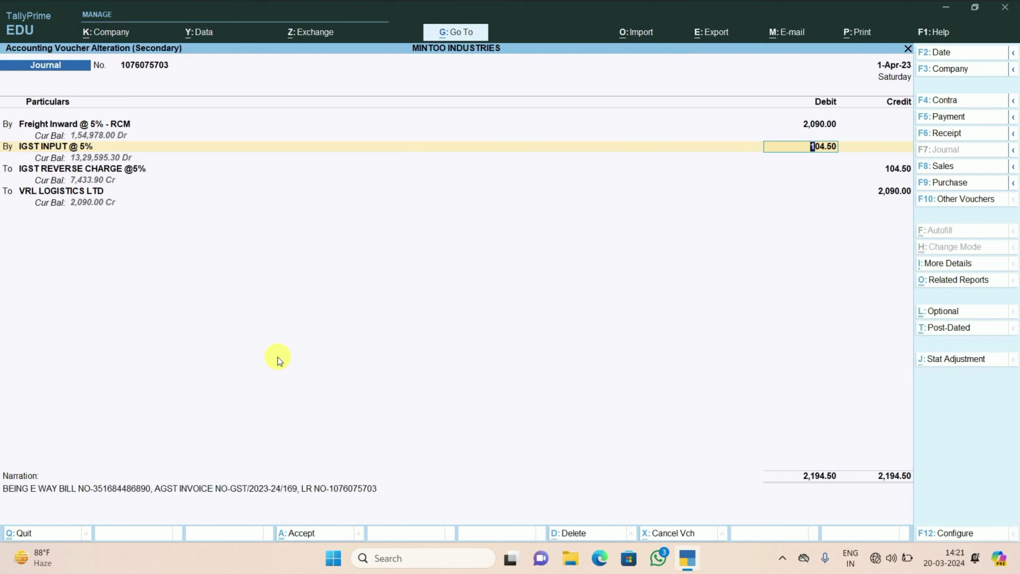
# - Calculate 2090*5% in the built-in calculator to check the IGST input amount, close it and keep the debit amount
pyautogui.hotkey('ctrl', 'n')
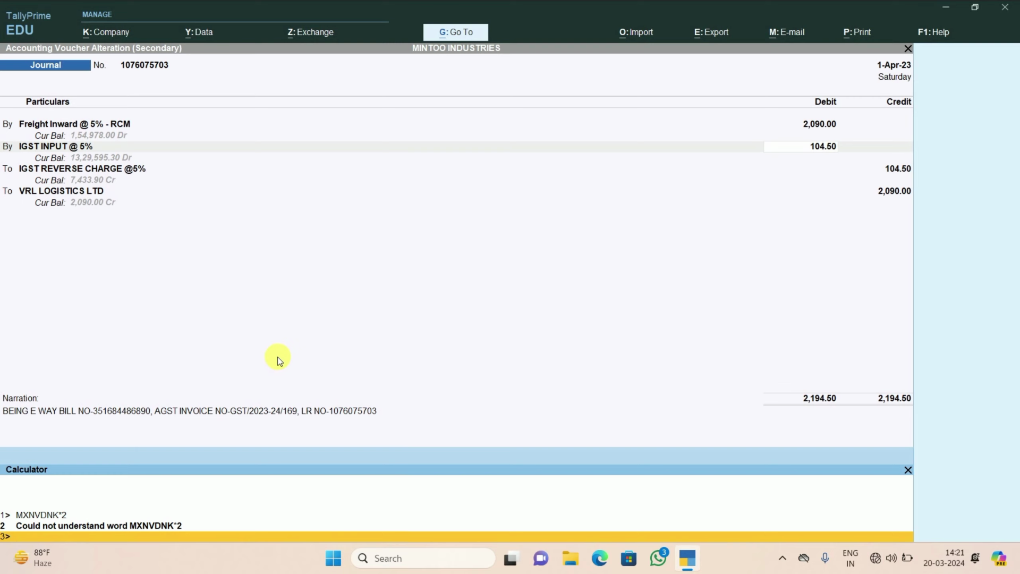
pyautogui.write('2090*5%')
pyautogui.press('Return')
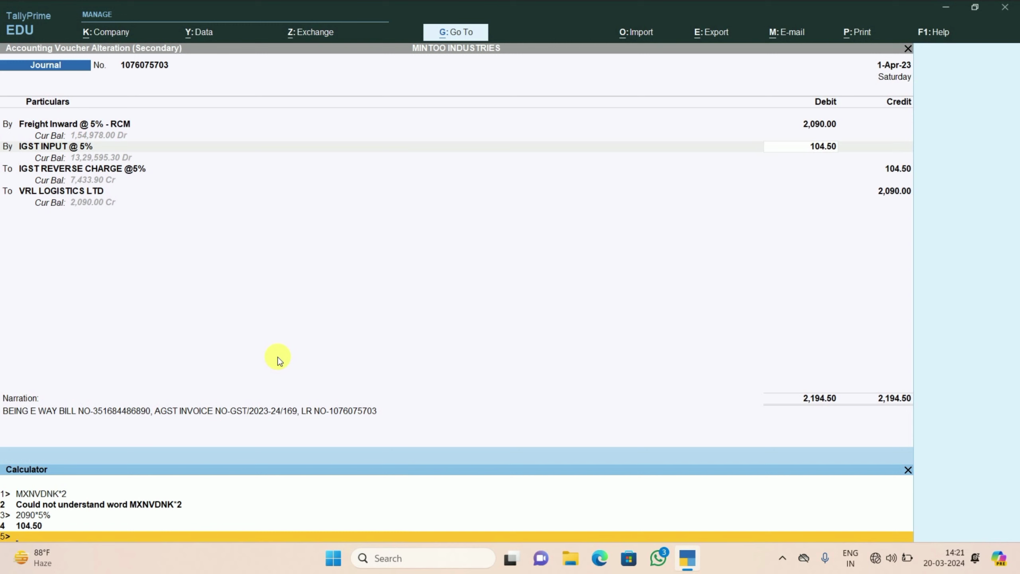
pyautogui.hotkey('ctrl', 'm')
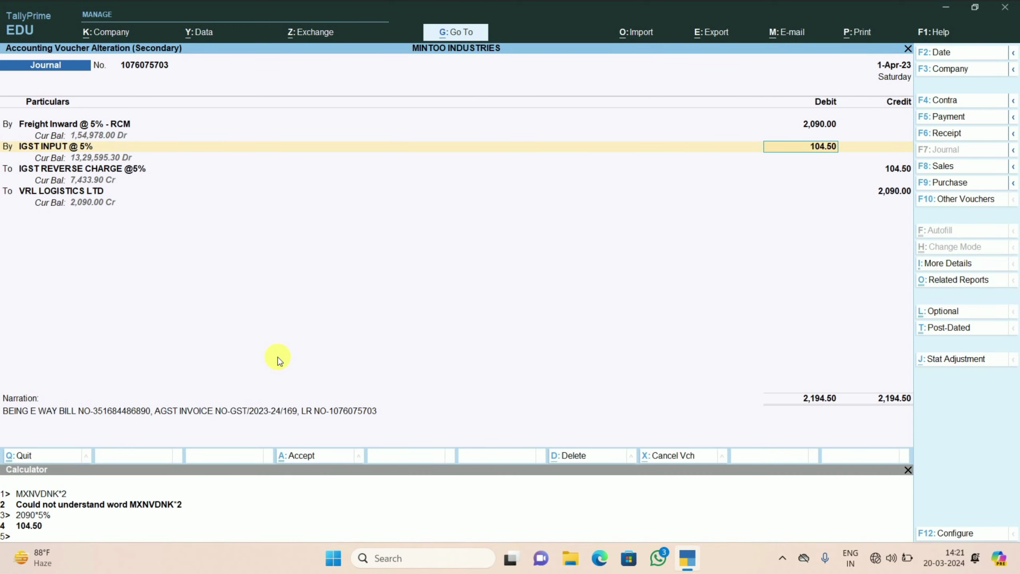
pyautogui.click(908, 470)
pyautogui.press('Return')
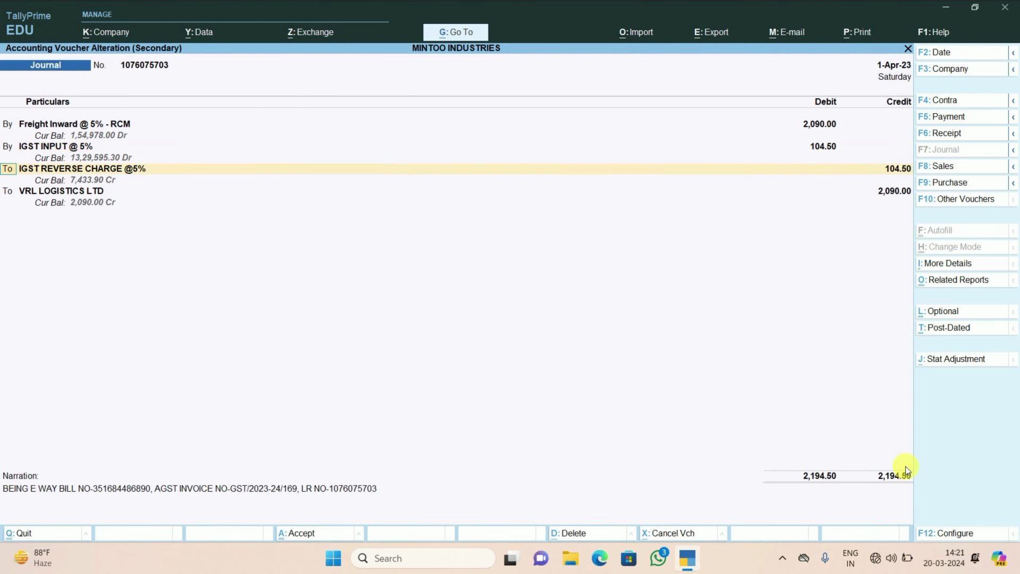
# - Open the IGST REVERSE CHARGE @5% ledger from the voucher, go through its name and alias, and open its Gst Reverse Charge group
pyautogui.press('Return')
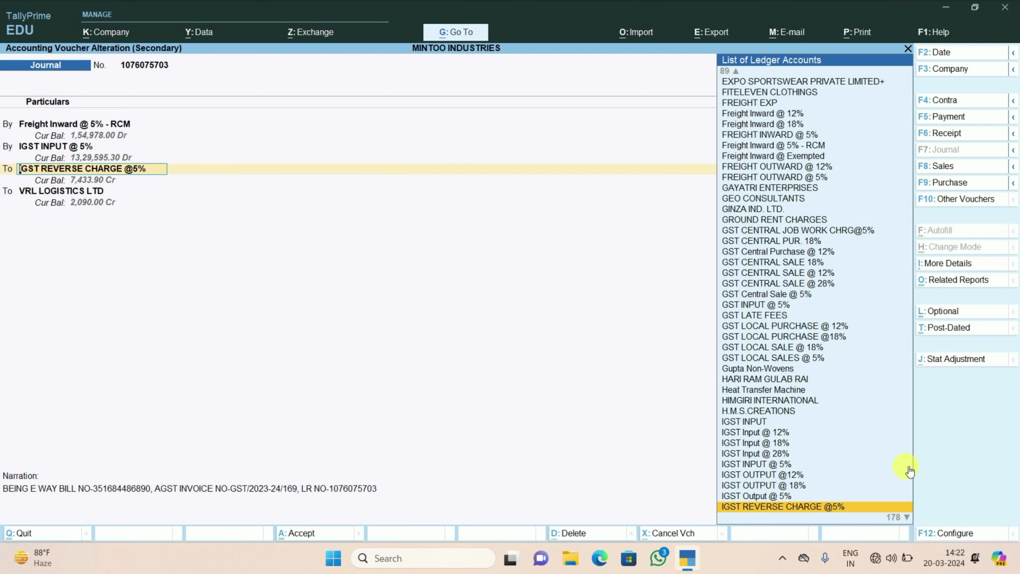
pyautogui.hotkey('ctrl', 'Return')
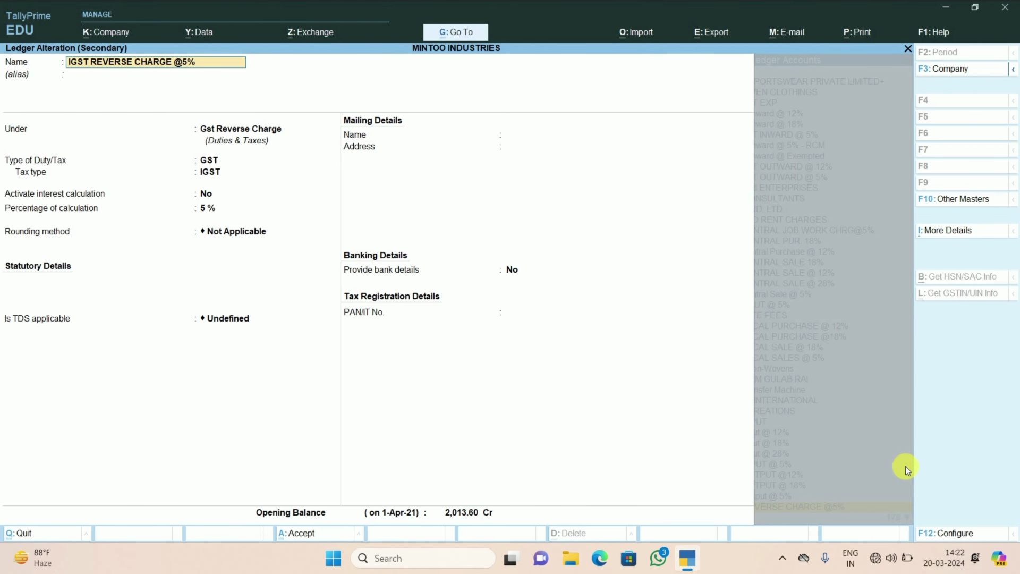
pyautogui.press('Return')
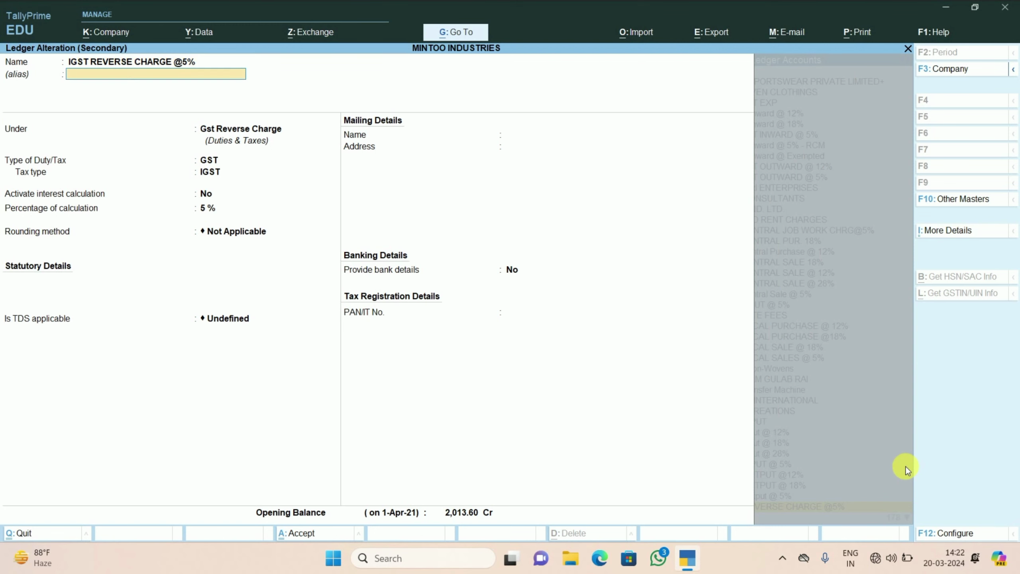
pyautogui.press('Return')
pyautogui.hotkey('ctrl', 'Return')
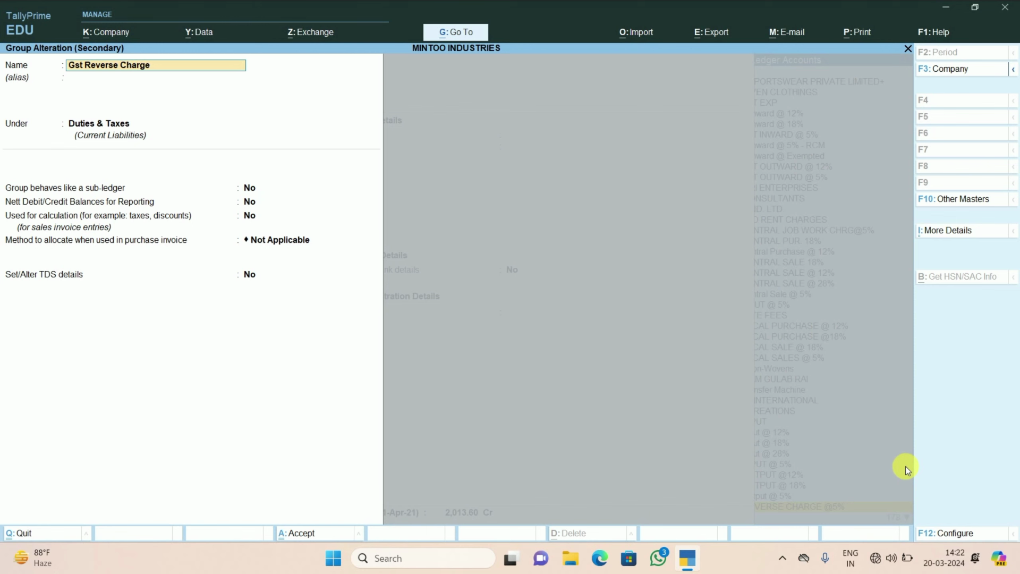
# - Check the group's parent, Duties & Taxes, and leave the groups and the ledger without saving to return to the voucher
pyautogui.press('Return')
pyautogui.press('Return')
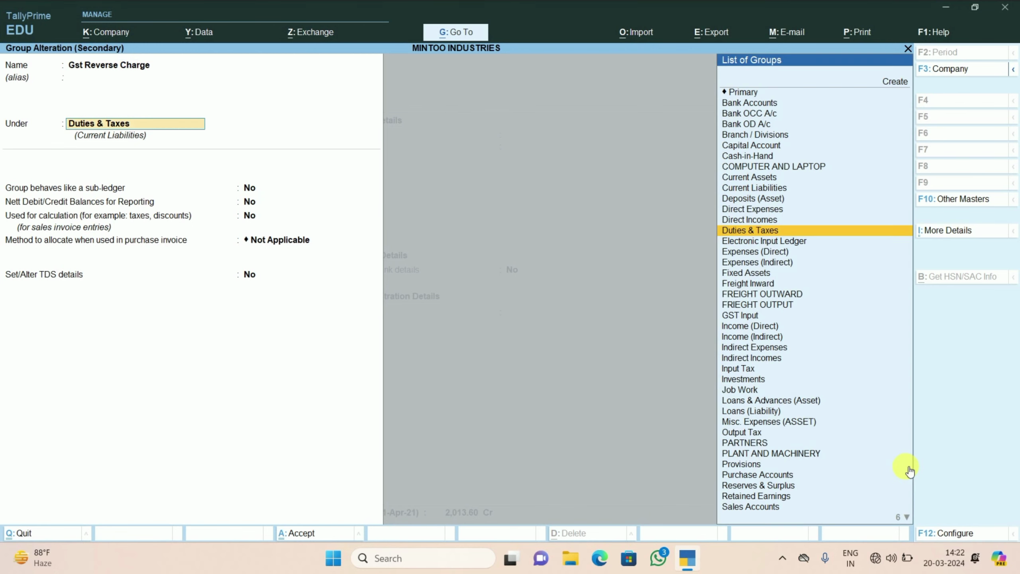
pyautogui.hotkey('ctrl', 'Return')
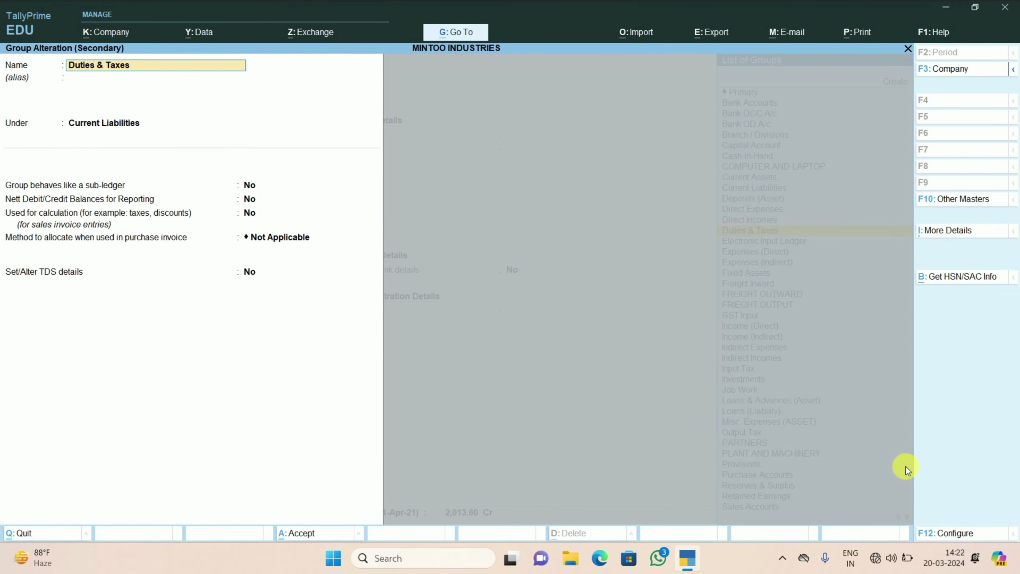
pyautogui.press('BackSpace')
pyautogui.press('Escape')
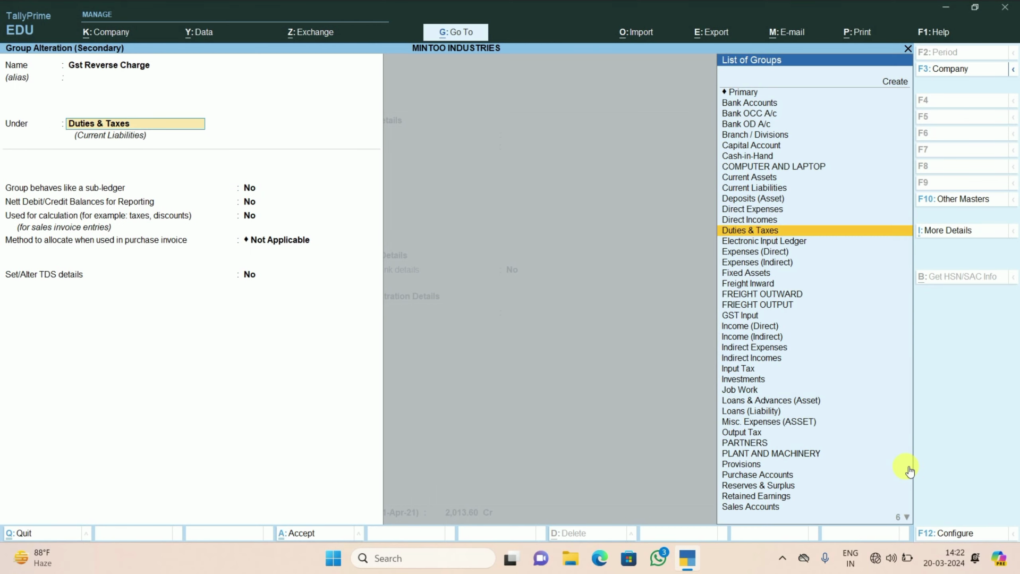
pyautogui.press('BackSpace')
pyautogui.press('Escape')
pyautogui.press('y')
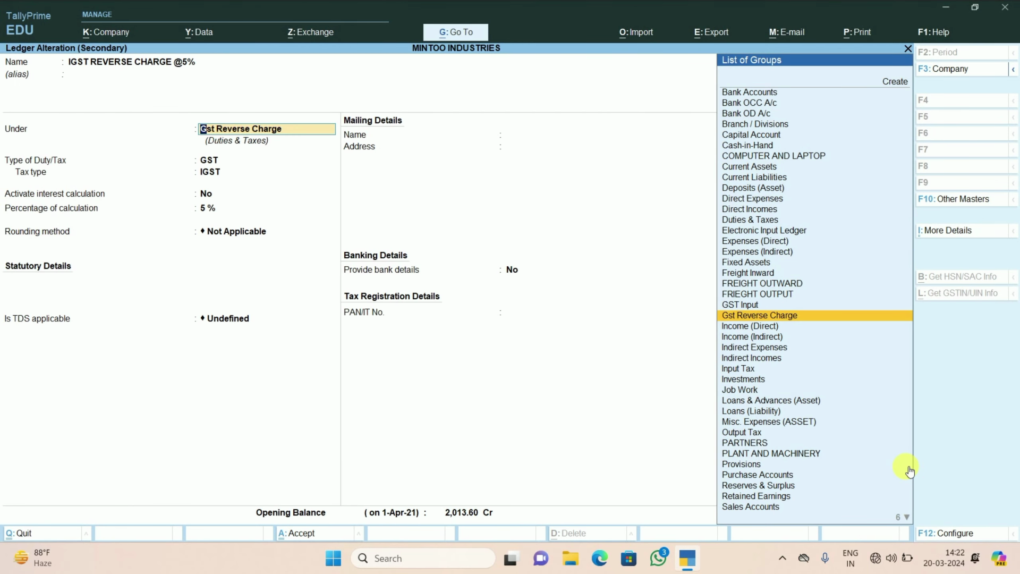
pyautogui.press('BackSpace')
pyautogui.press('Escape')
pyautogui.press('y')
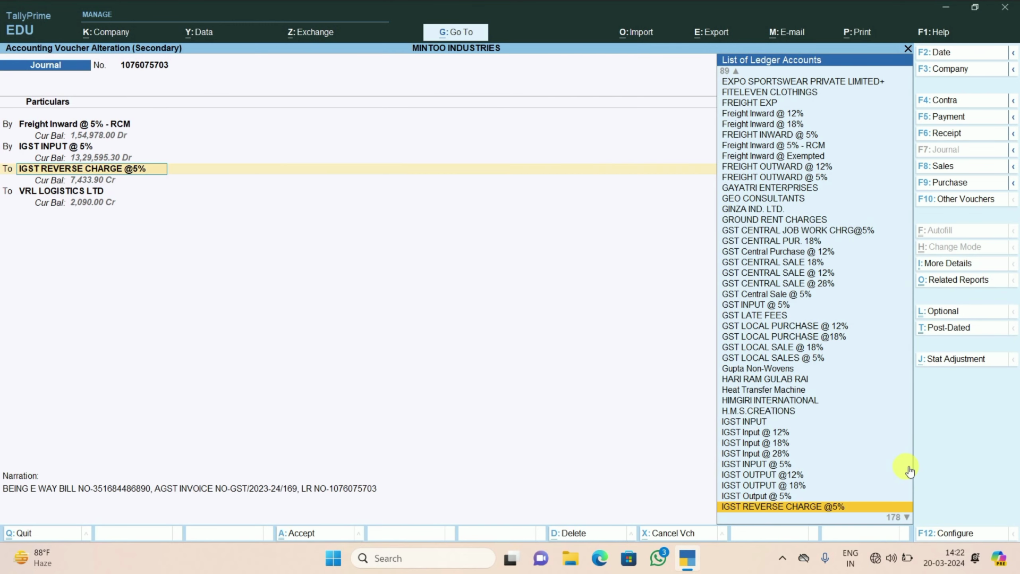
# - Go through the IGST REVERSE CHARGE @5% and VRL LOGISTICS LTD credit lines, keeping their amounts and the narration as entered
pyautogui.press('Return')
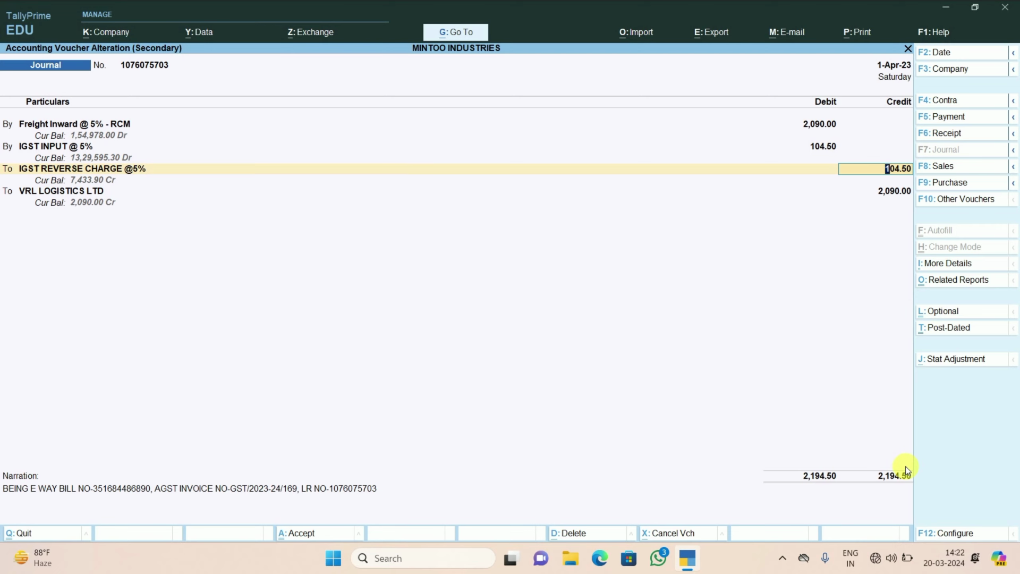
pyautogui.press('Return')
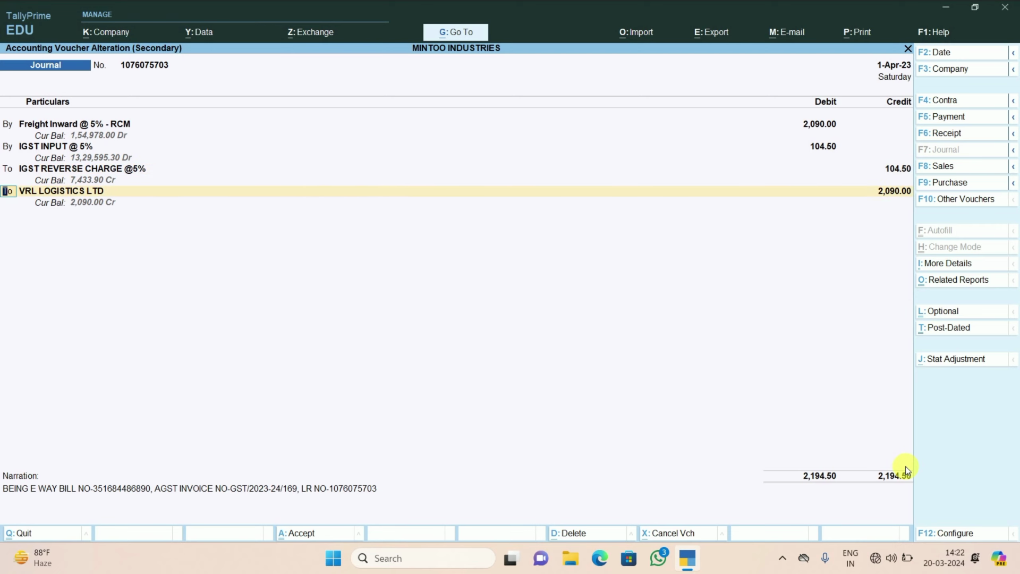
pyautogui.press('Return')
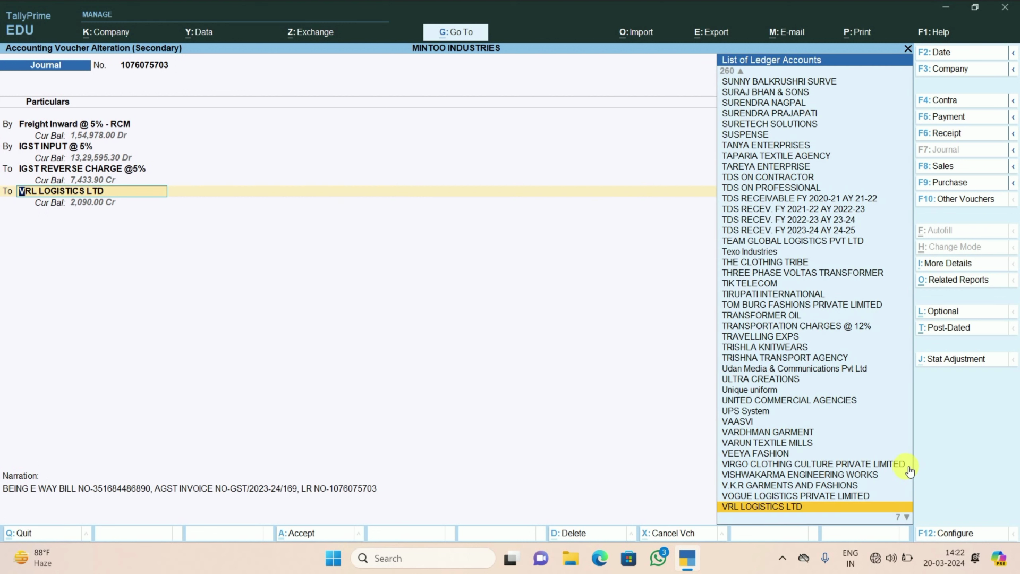
pyautogui.press('Return')
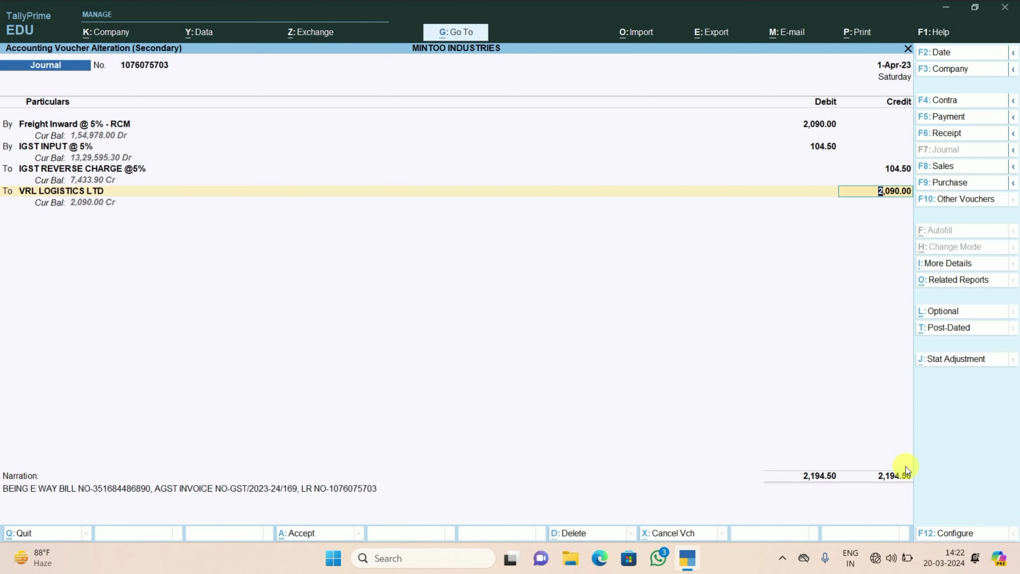
pyautogui.press('Return')
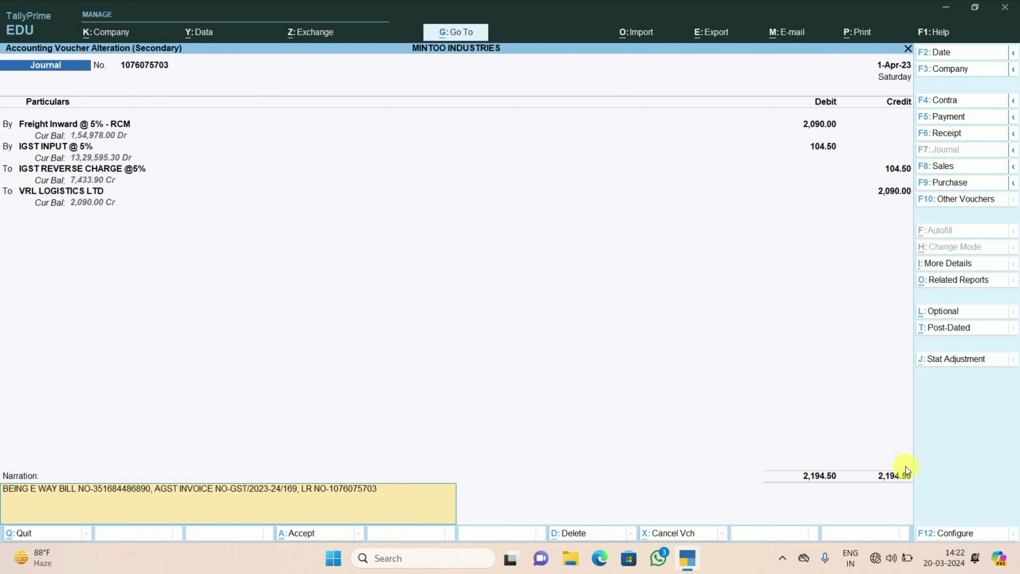
pyautogui.press('Return')
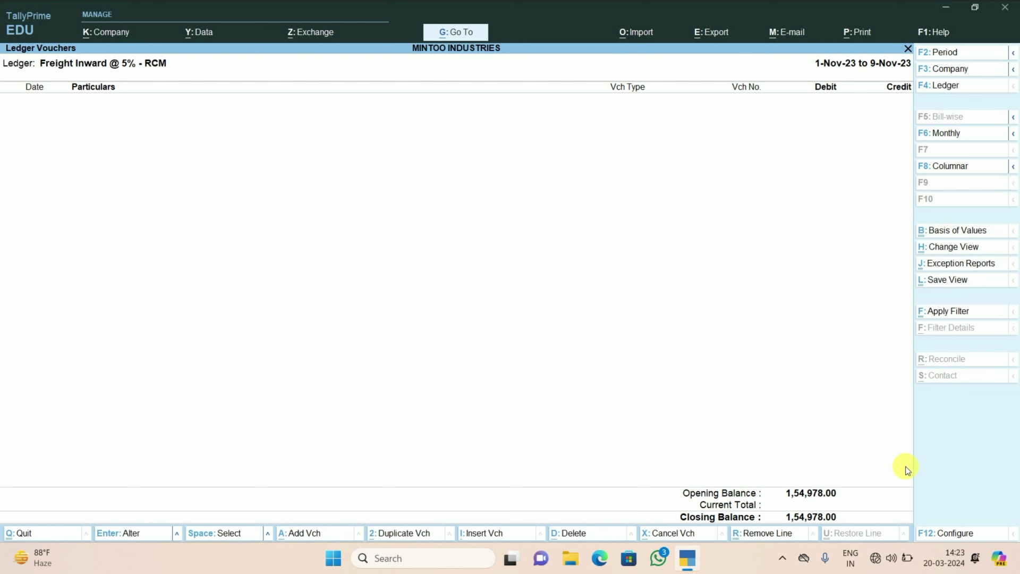
# - Reopen the October voucher list of the Freight Inward @ 5% - RCM ledger and open its journal dated 26-Oct-23
pyautogui.press('F4')
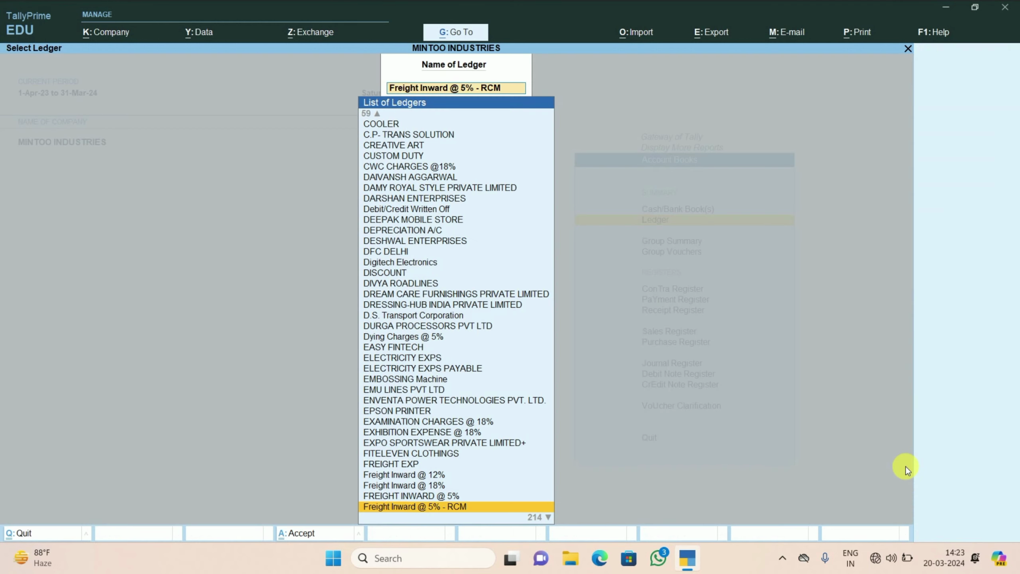
pyautogui.press('Return')
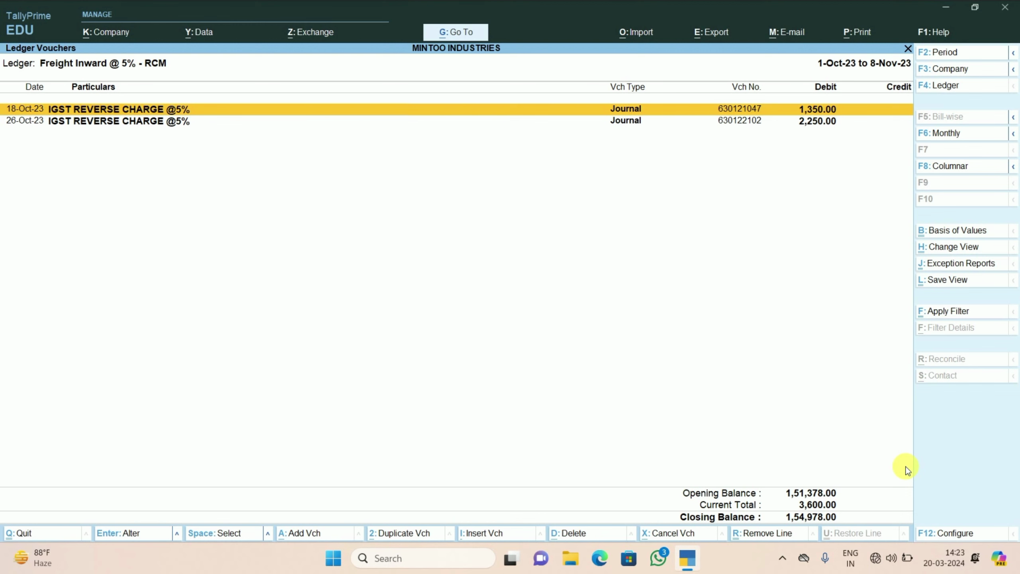
pyautogui.press('Down')
pyautogui.press('Return')
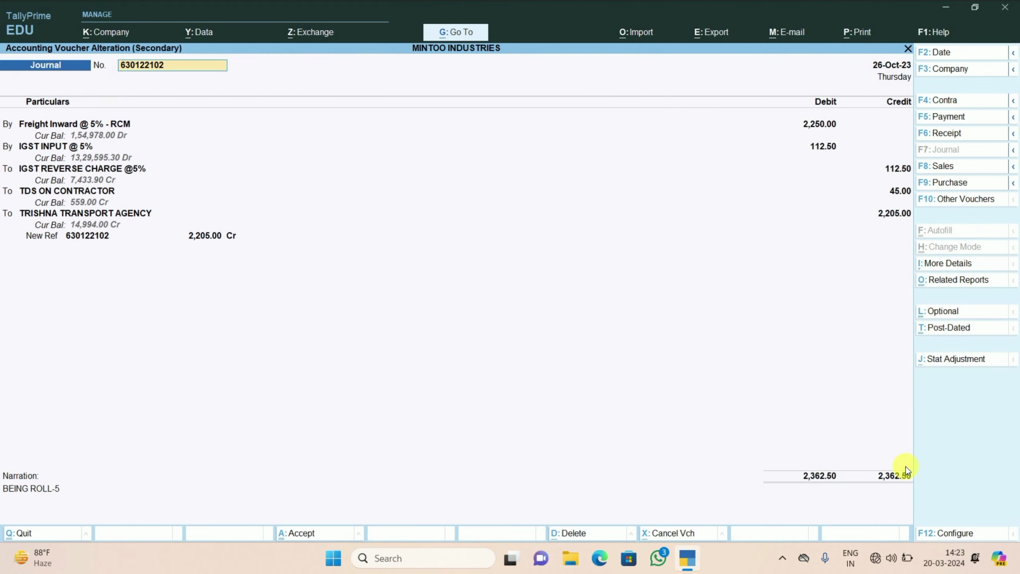